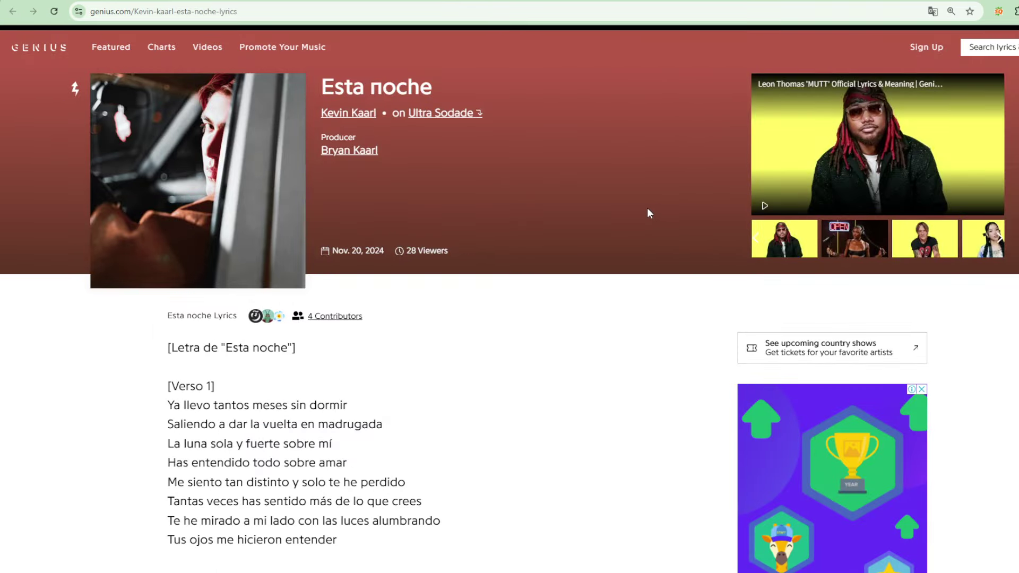
{"action": "scroll", "coordinate": [638, 214], "scroll_direction": "down", "scroll_amount": 1}
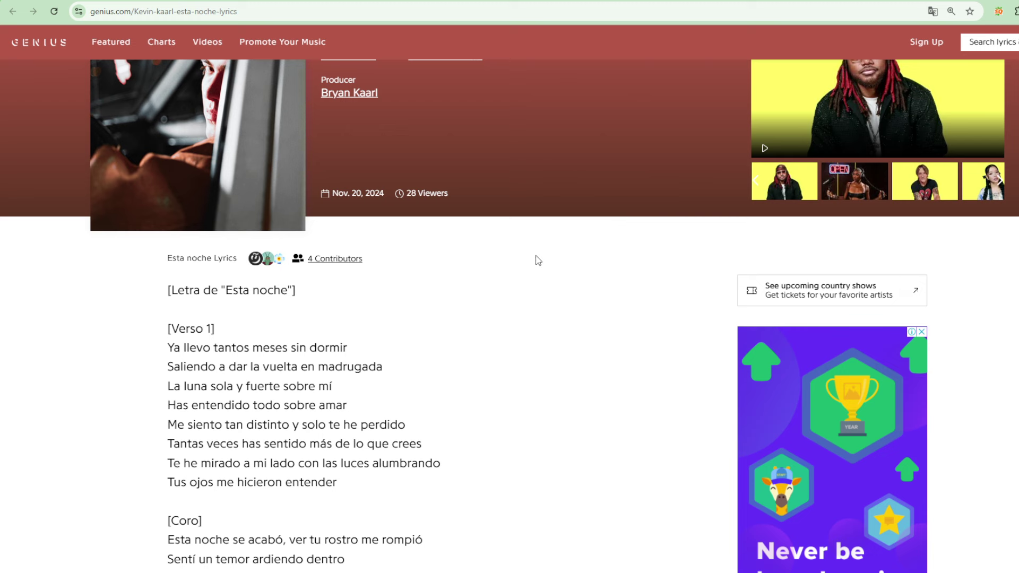
{"action": "scroll", "coordinate": [540, 239], "scroll_direction": "down", "scroll_amount": 1}
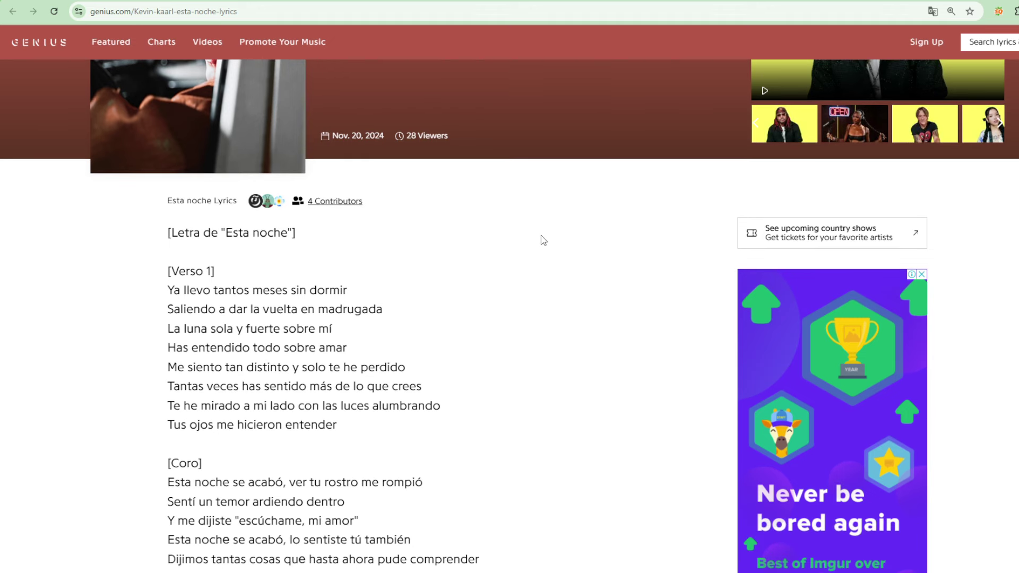
{"action": "scroll", "coordinate": [542, 240], "scroll_direction": "down", "scroll_amount": 1}
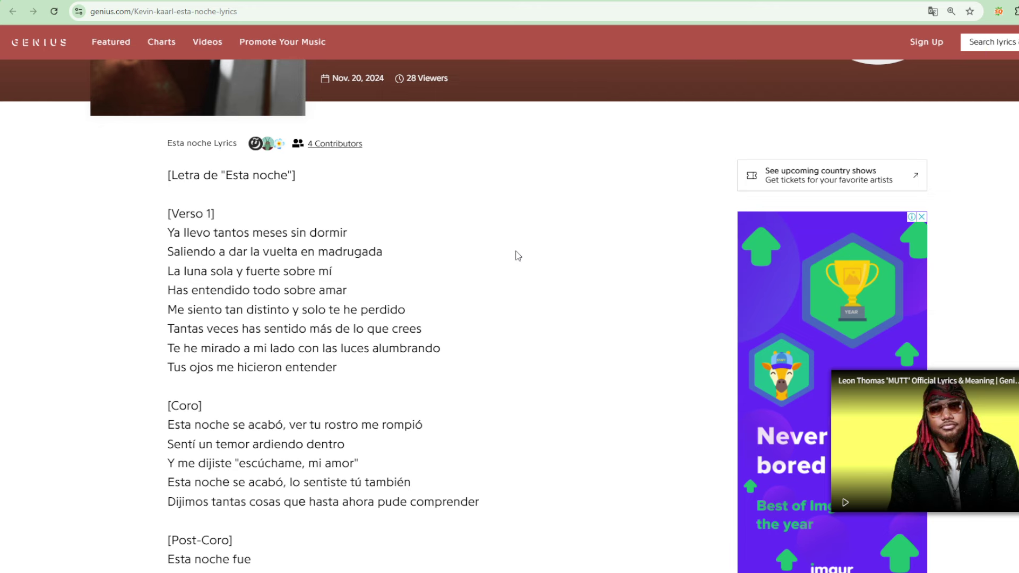
{"action": "scroll", "coordinate": [516, 256], "scroll_direction": "down", "scroll_amount": 1}
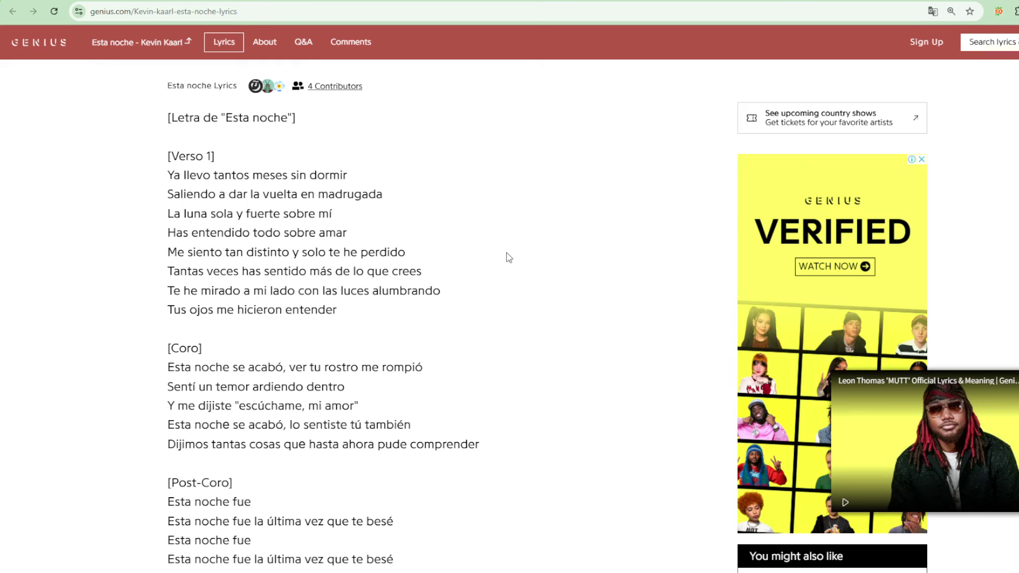
{"action": "scroll", "coordinate": [505, 254], "scroll_direction": "down", "scroll_amount": 1}
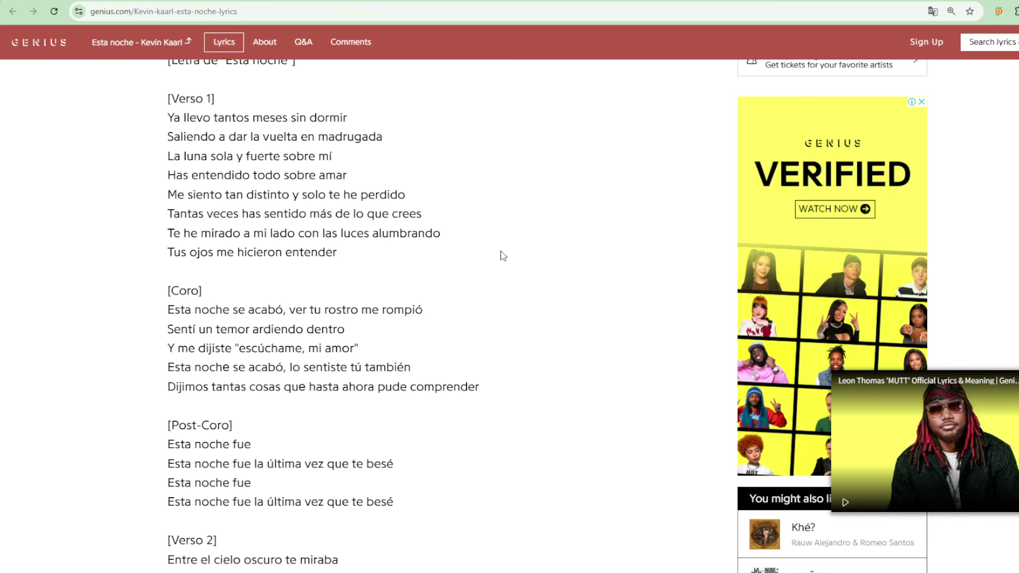
{"action": "scroll", "coordinate": [503, 255], "scroll_direction": "down", "scroll_amount": 1}
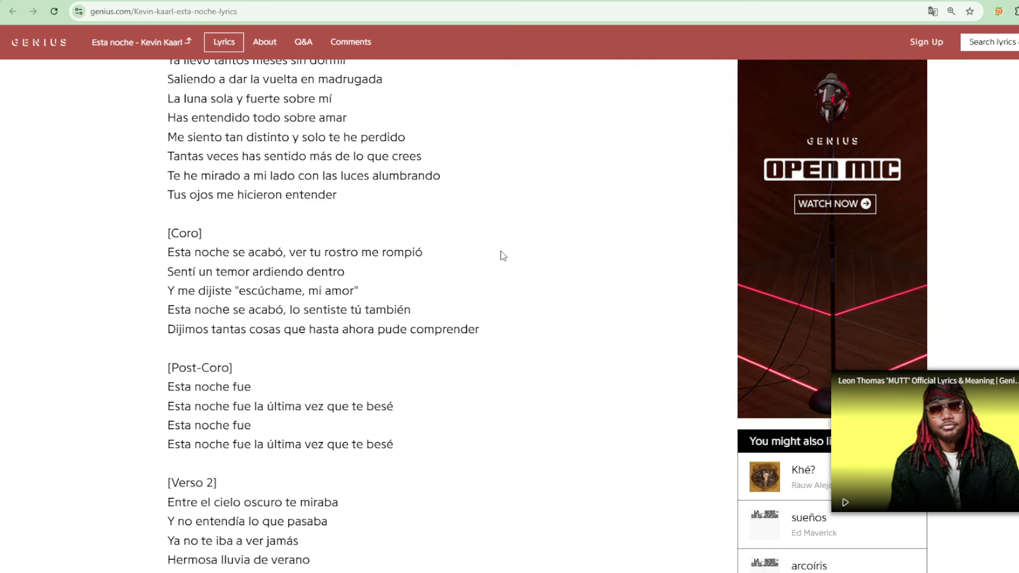
{"action": "scroll", "coordinate": [503, 256], "scroll_direction": "down", "scroll_amount": 1}
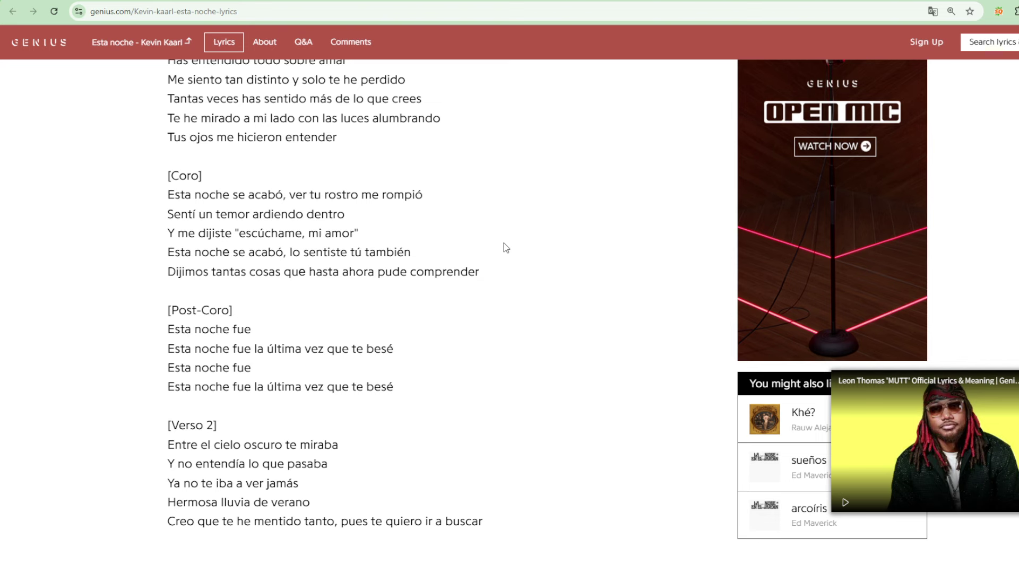
{"action": "scroll", "coordinate": [503, 247], "scroll_direction": "down", "scroll_amount": 1}
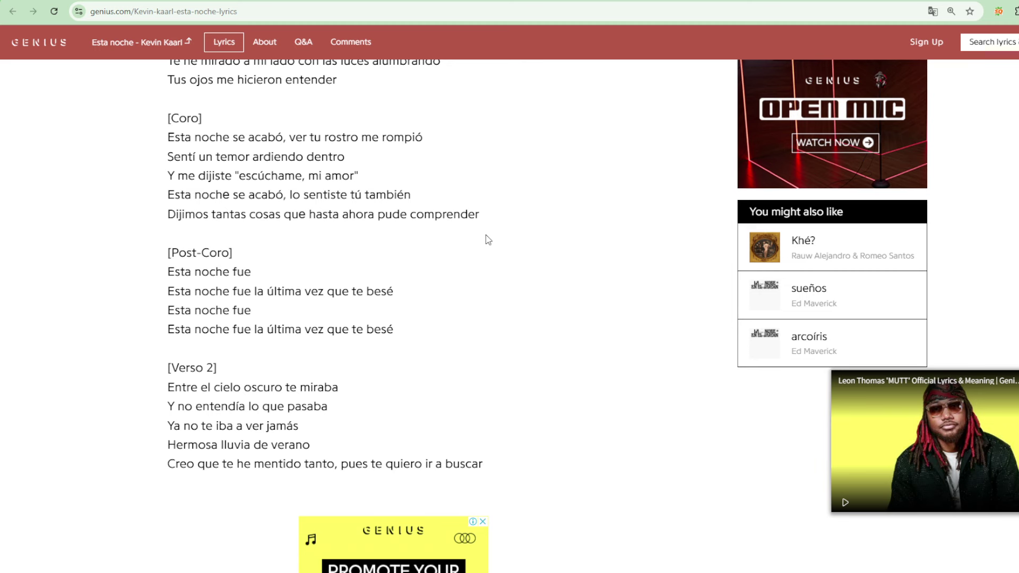
{"action": "scroll", "coordinate": [485, 239], "scroll_direction": "down", "scroll_amount": 1}
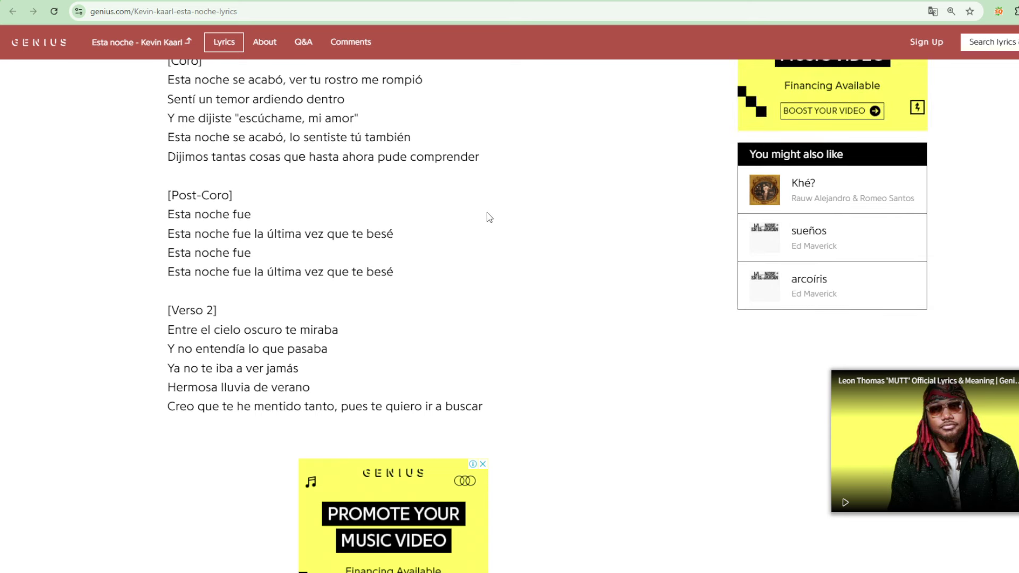
{"action": "scroll", "coordinate": [488, 216], "scroll_direction": "down", "scroll_amount": 1}
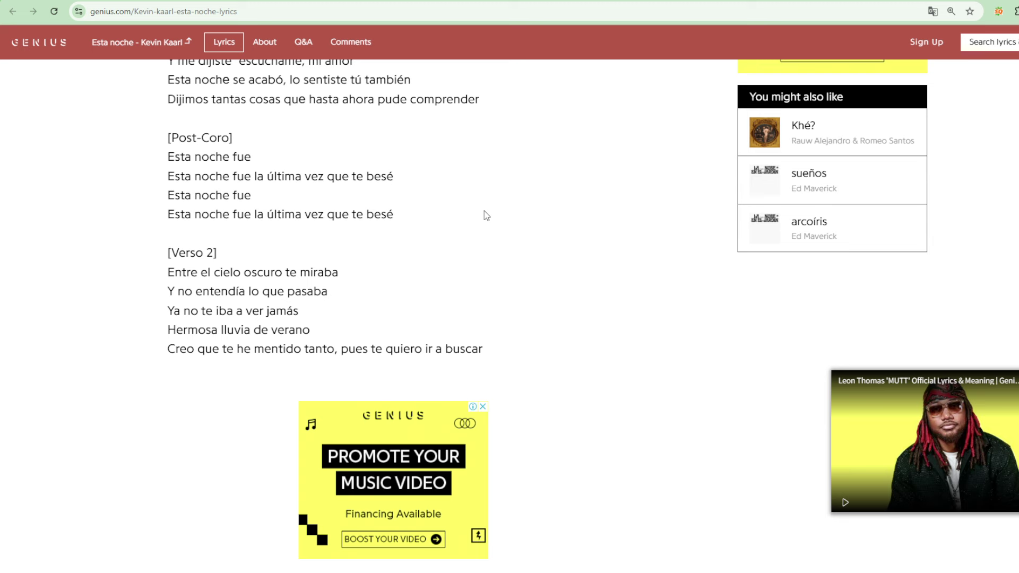
{"action": "scroll", "coordinate": [483, 211], "scroll_direction": "down", "scroll_amount": 1}
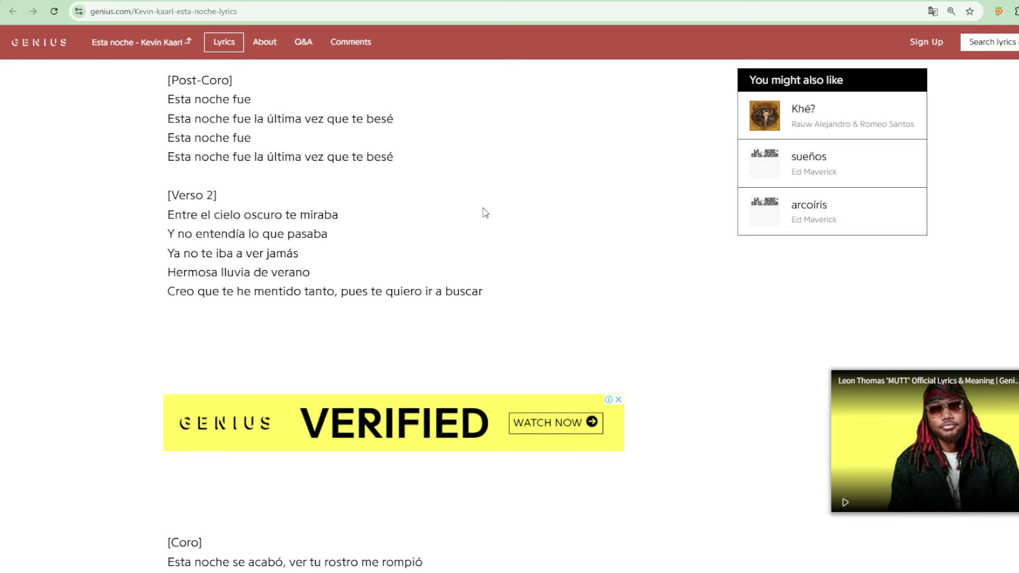
{"action": "scroll", "coordinate": [484, 213], "scroll_direction": "down", "scroll_amount": 1}
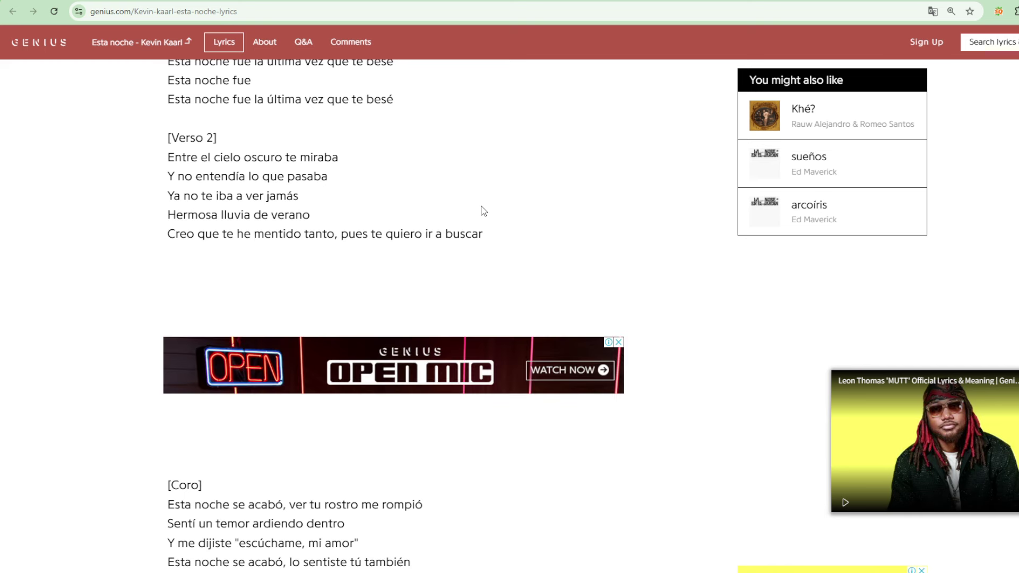
{"action": "scroll", "coordinate": [482, 211], "scroll_direction": "down", "scroll_amount": 1}
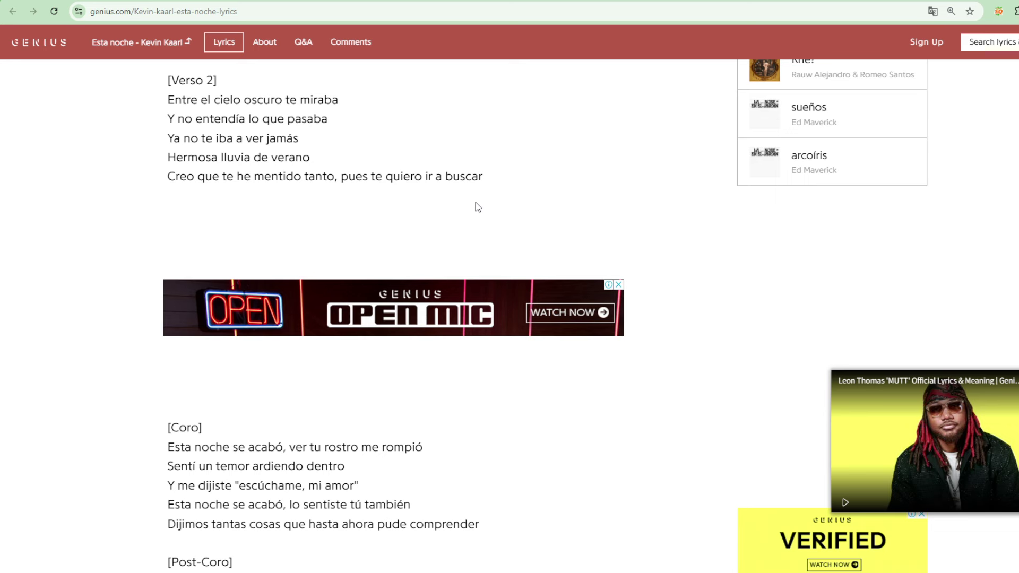
{"action": "scroll", "coordinate": [476, 206], "scroll_direction": "down", "scroll_amount": 1}
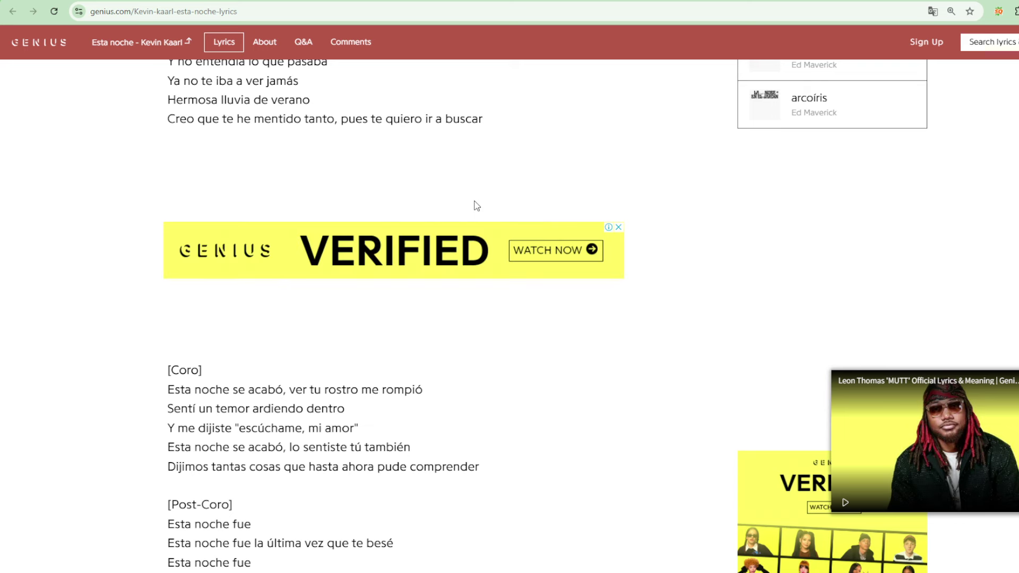
{"action": "scroll", "coordinate": [476, 207], "scroll_direction": "down", "scroll_amount": 1}
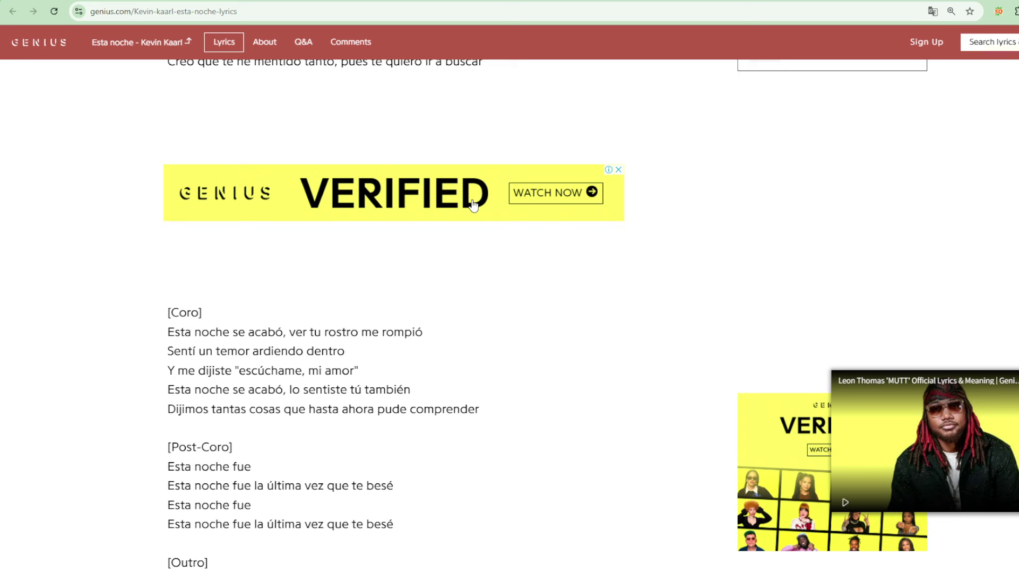
{"action": "scroll", "coordinate": [473, 206], "scroll_direction": "down", "scroll_amount": 1}
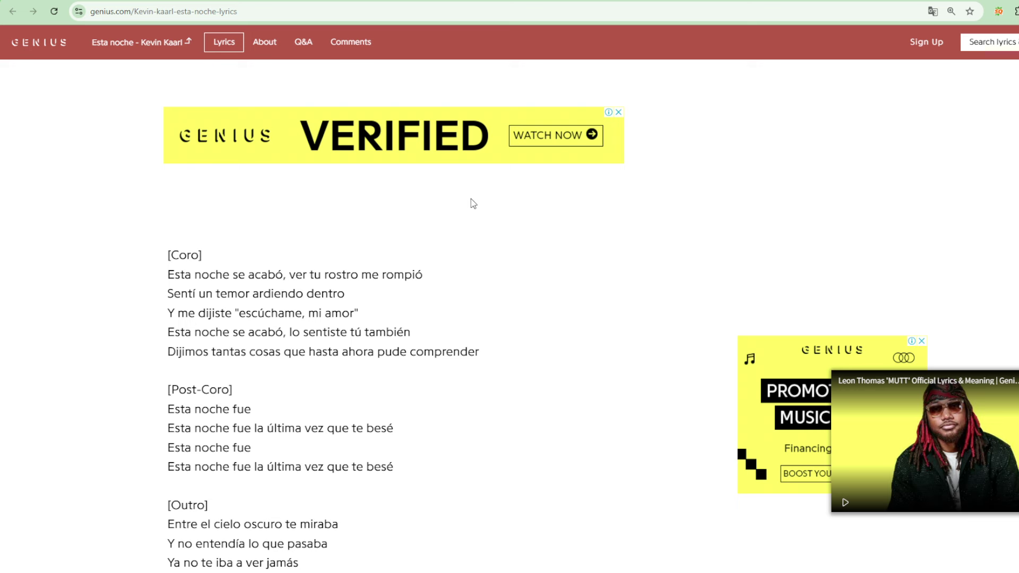
{"action": "scroll", "coordinate": [471, 204], "scroll_direction": "down", "scroll_amount": 1}
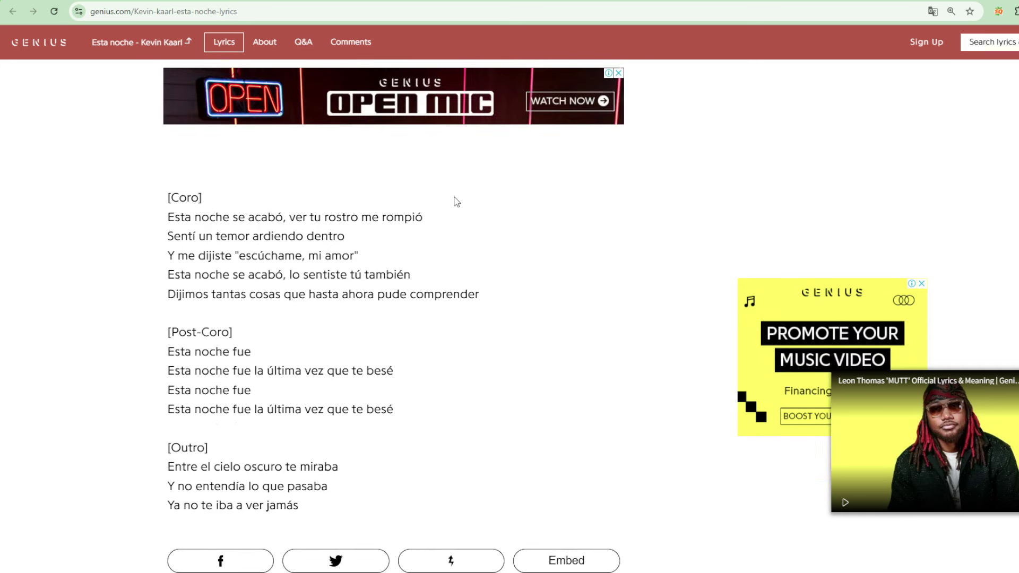
{"action": "scroll", "coordinate": [619, 214], "scroll_direction": "down", "scroll_amount": 1}
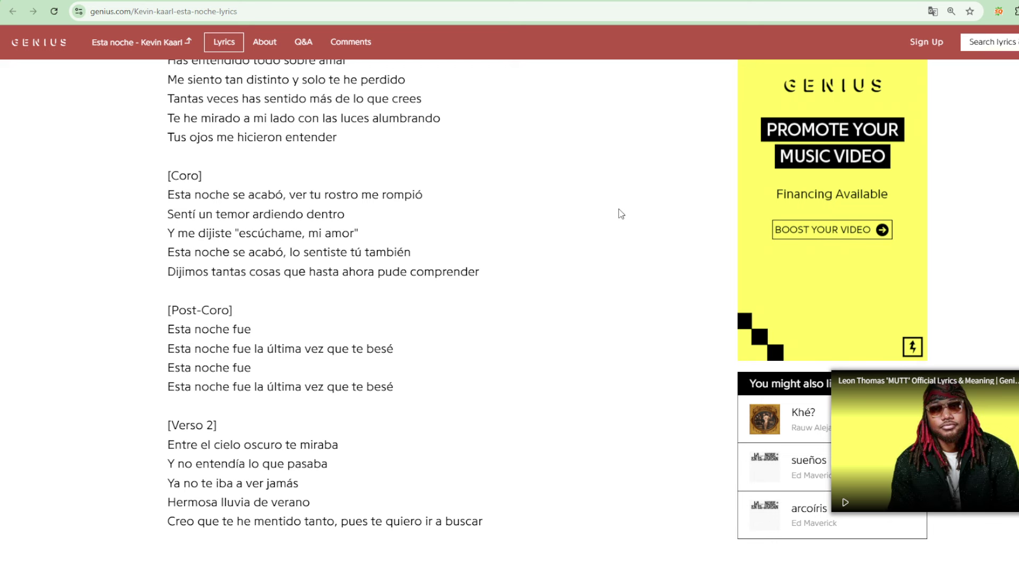
{"action": "scroll", "coordinate": [620, 214], "scroll_direction": "up", "scroll_amount": 1}
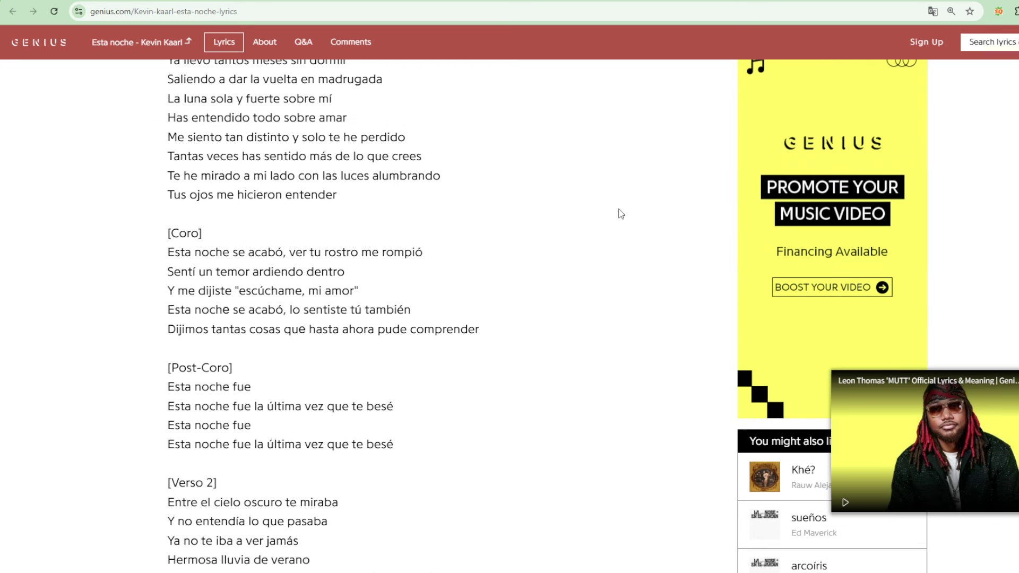
{"action": "scroll", "coordinate": [620, 213], "scroll_direction": "down", "scroll_amount": 1}
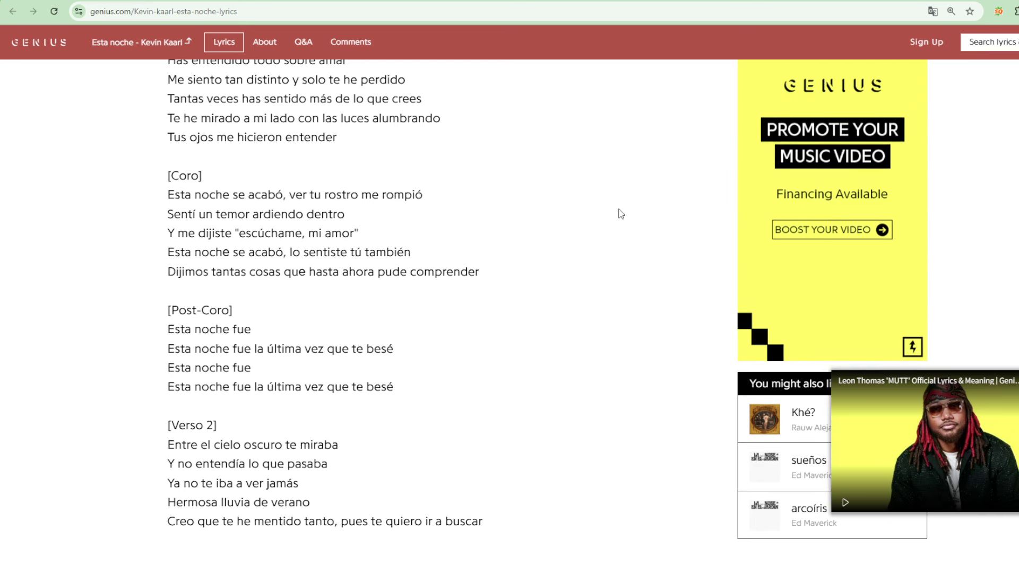
{"action": "scroll", "coordinate": [620, 213], "scroll_direction": "down", "scroll_amount": 3}
{"action": "scroll", "coordinate": [619, 213], "scroll_direction": "down", "scroll_amount": 1}
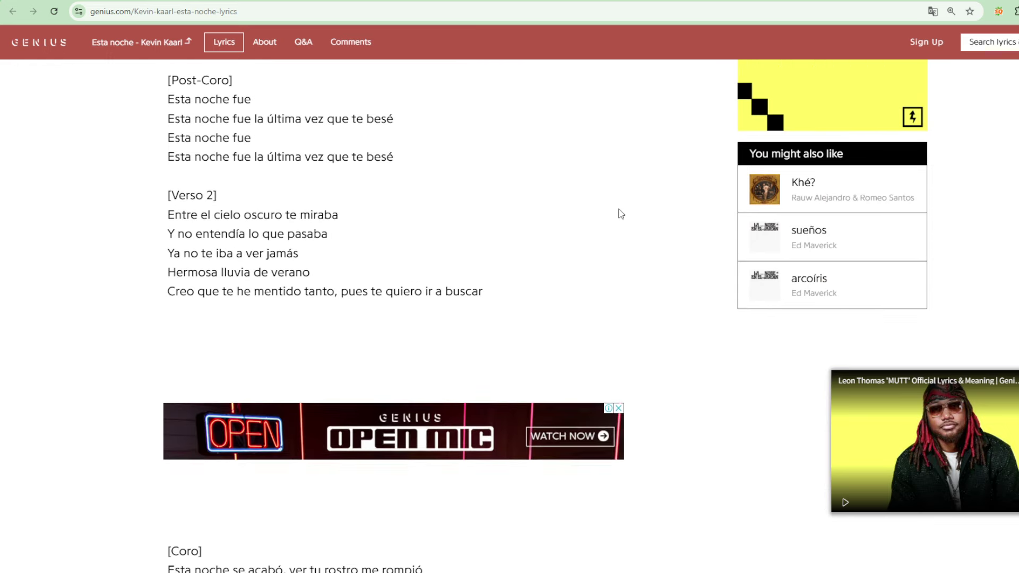
{"action": "scroll", "coordinate": [621, 214], "scroll_direction": "down", "scroll_amount": 1}
{"action": "scroll", "coordinate": [620, 214], "scroll_direction": "down", "scroll_amount": 1}
{"action": "scroll", "coordinate": [621, 213], "scroll_direction": "down", "scroll_amount": 1}
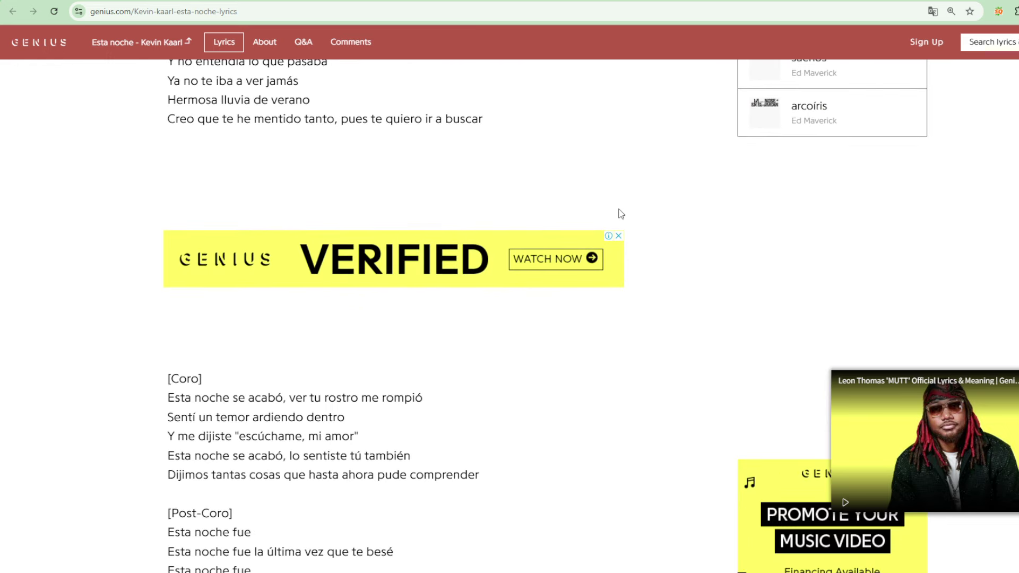
{"action": "scroll", "coordinate": [620, 214], "scroll_direction": "down", "scroll_amount": 1}
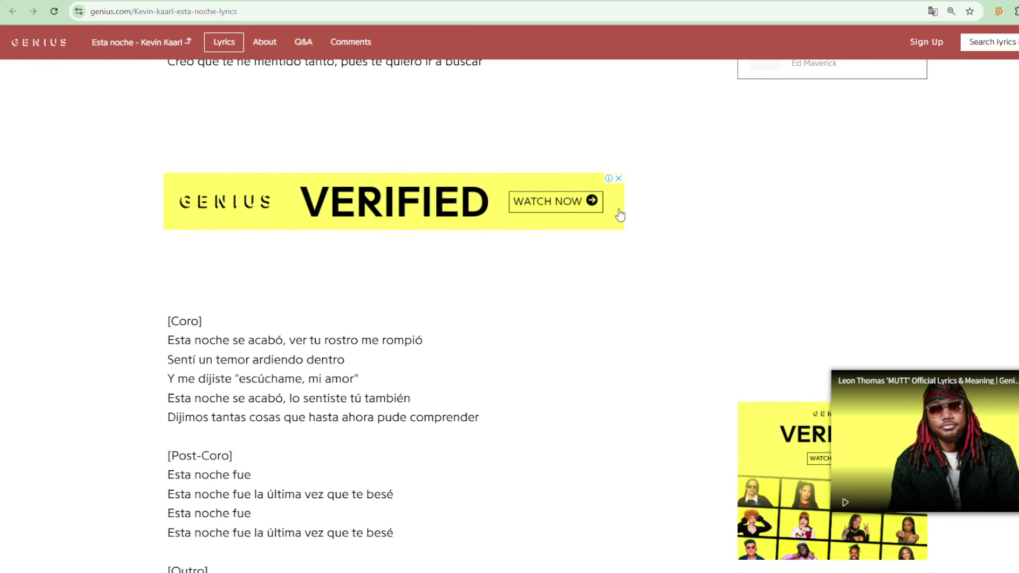
{"action": "scroll", "coordinate": [620, 214], "scroll_direction": "down", "scroll_amount": 1}
{"action": "scroll", "coordinate": [620, 214], "scroll_direction": "down", "scroll_amount": 2}
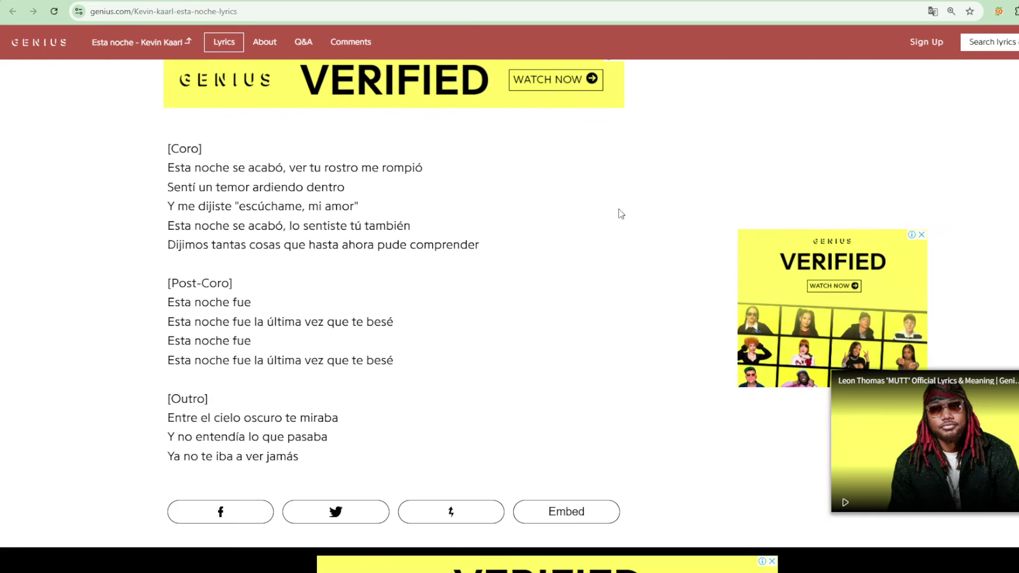